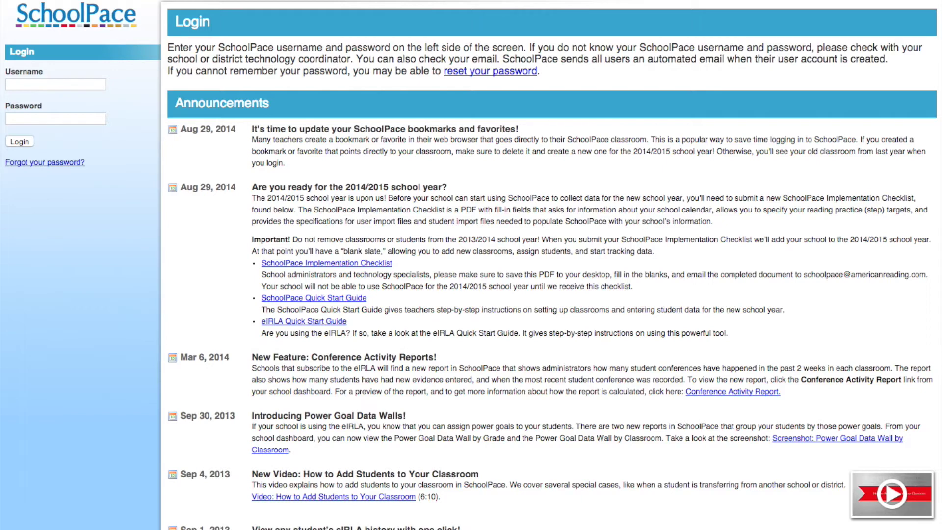
Sign in to SchoolPace as district administrator using the saved username and the account password
{"action": "left_click", "coordinate": [21, 85]}
{"action": "type", "text": "m"}
{"action": "key", "text": "Down"}
{"action": "key", "text": "Return"}
{"action": "key", "text": "Tab"}
{"action": "type", "text": "************"}
{"action": "key", "text": "Return"}
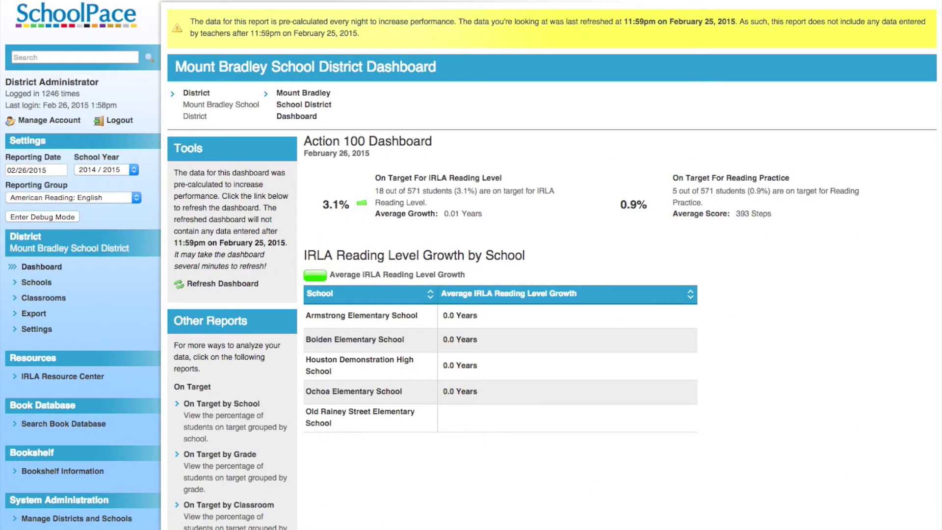
Open the Armstrong Elementary School dashboard, then the Room 107 classroom's student list
{"action": "left_click", "coordinate": [359, 316]}
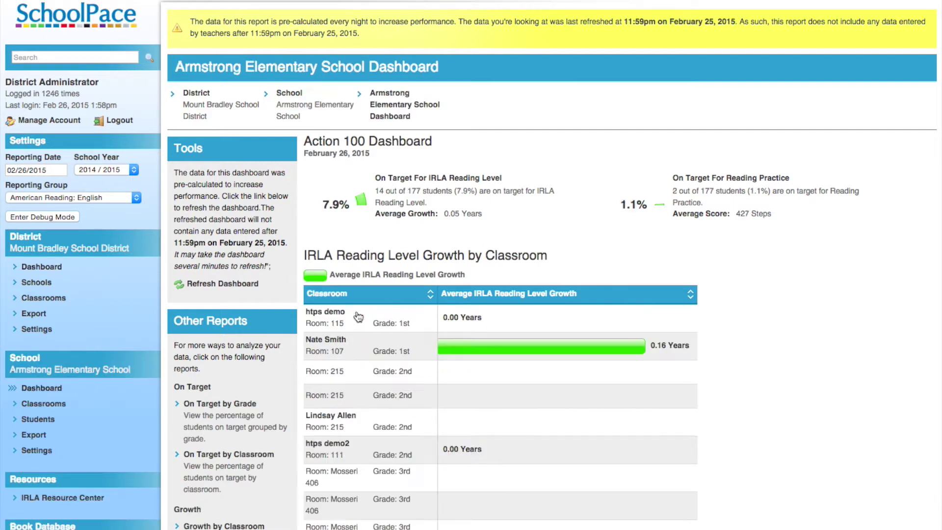
{"action": "left_click", "coordinate": [326, 340]}
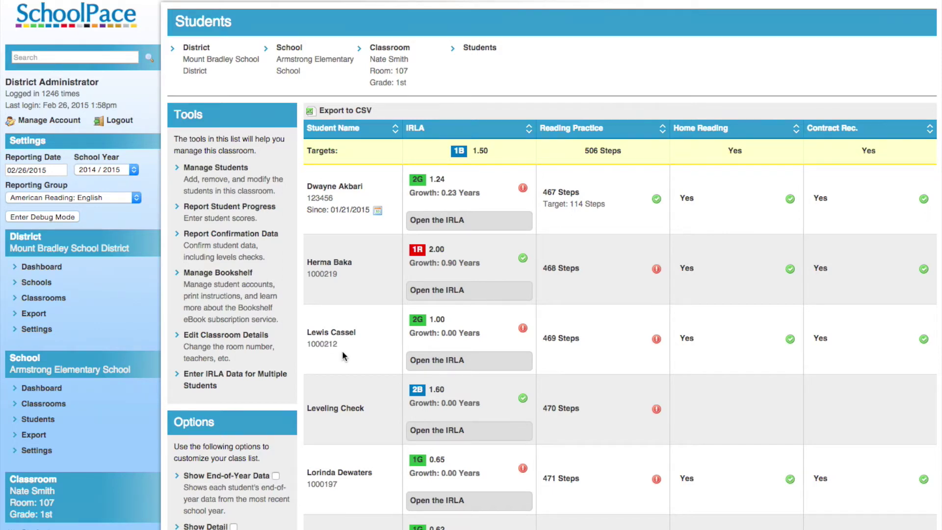
Open the multi-student IRLA entry tool, show 2G Comprehension, and choose RL.1.2 for data entry
{"action": "left_click", "coordinate": [244, 377]}
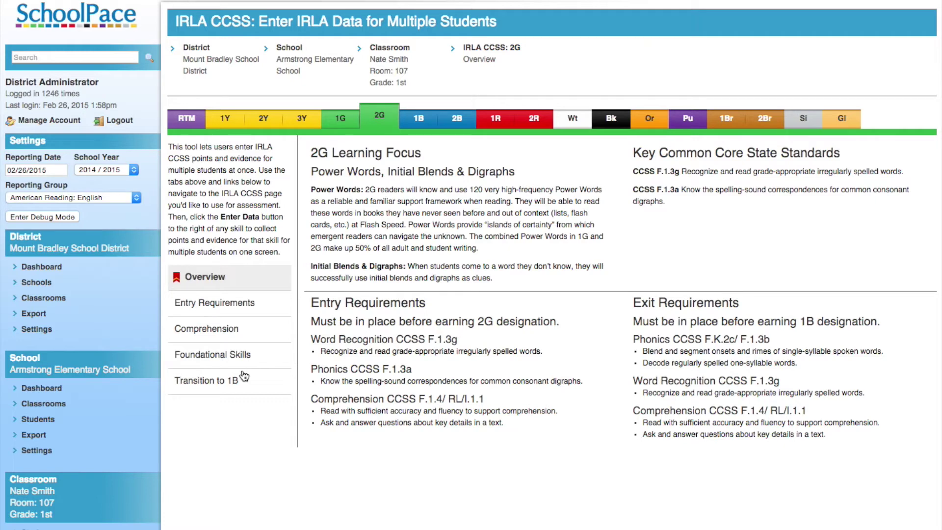
{"action": "left_click", "coordinate": [202, 332]}
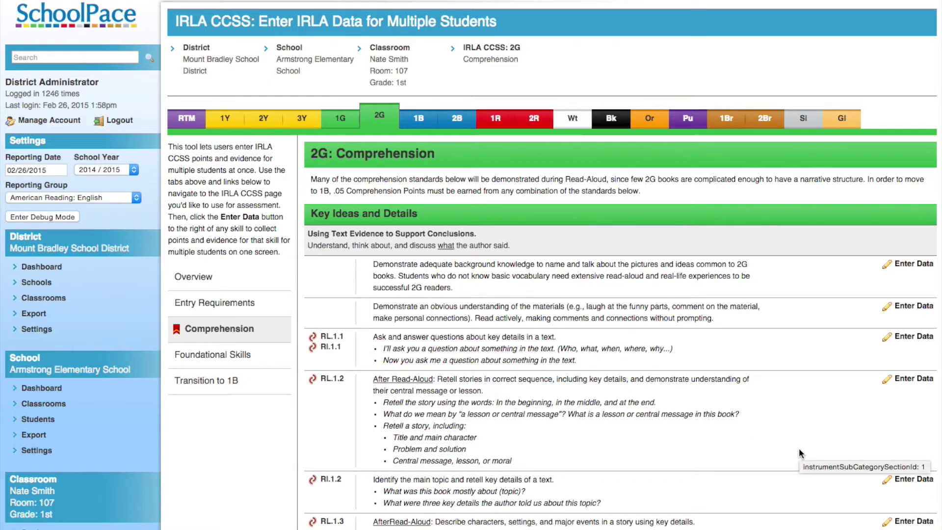
{"action": "left_click", "coordinate": [905, 378]}
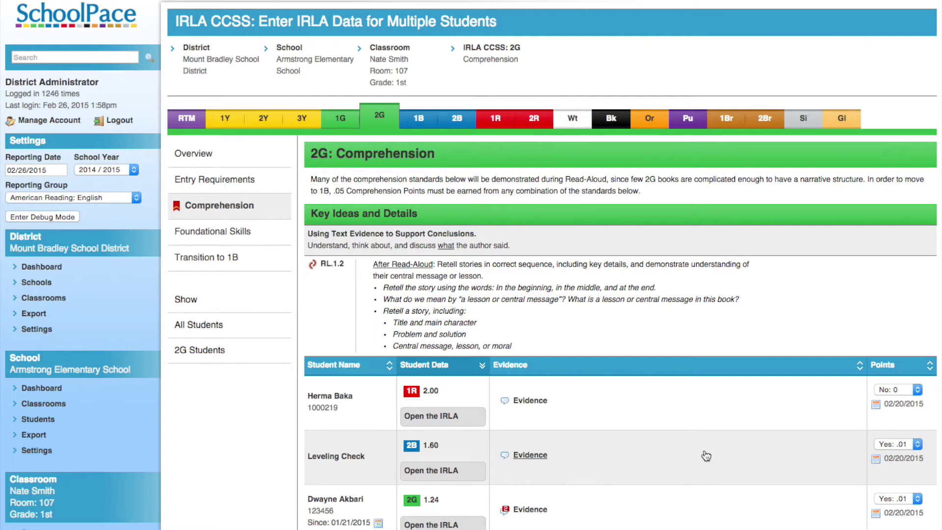
Sort the RL.1.2 table by student data and filter it to the 2G students
{"action": "left_click", "coordinate": [444, 366]}
{"action": "left_click", "coordinate": [444, 366]}
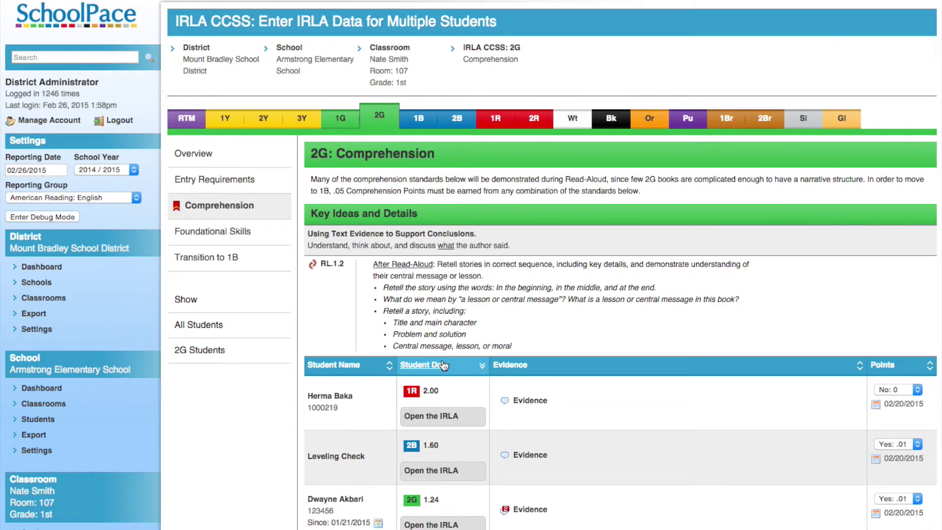
{"action": "left_click", "coordinate": [205, 352]}
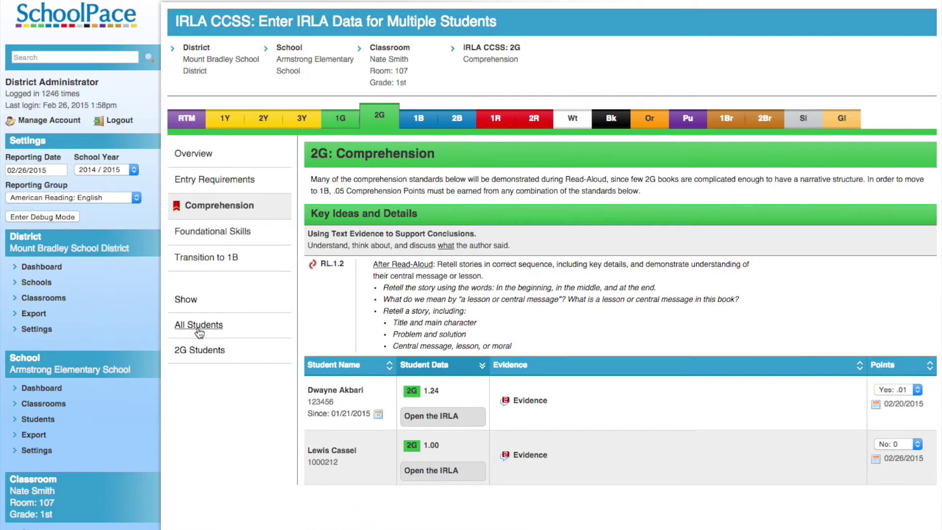
{"action": "left_click", "coordinate": [199, 333]}
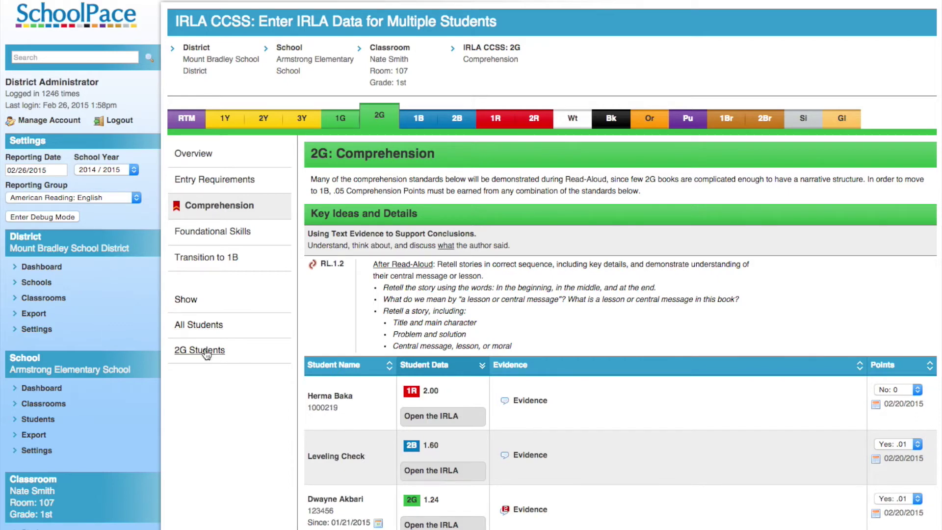
{"action": "left_click", "coordinate": [206, 351]}
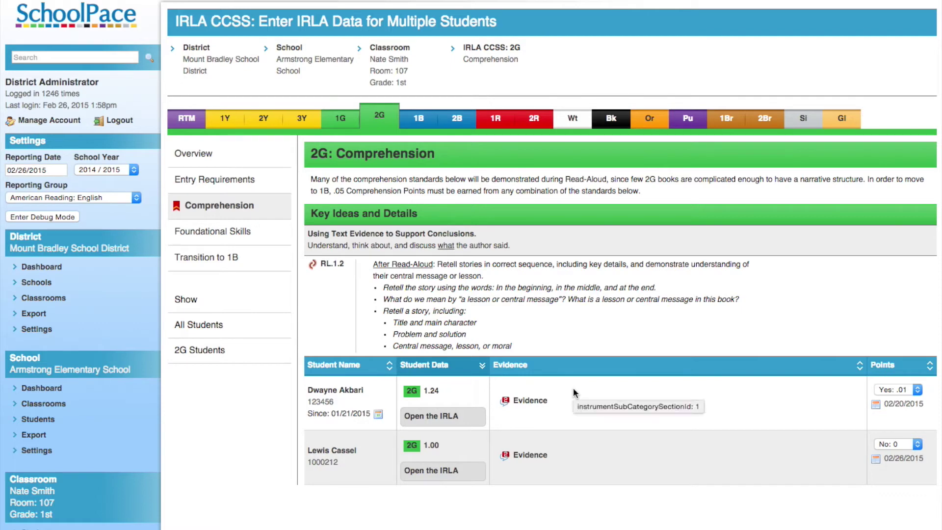
Add the evidence note 'Here is some ecidence.' to the second 2G student
{"action": "left_click", "coordinate": [528, 456]}
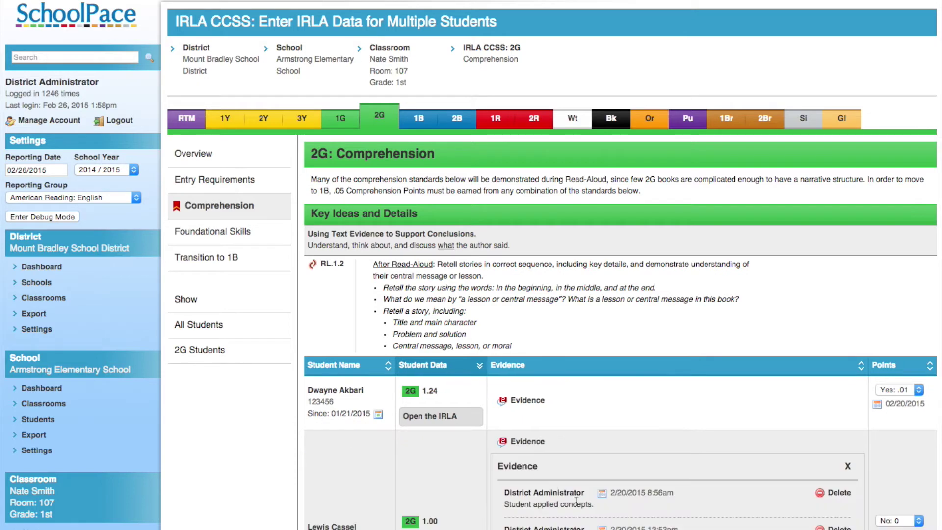
{"action": "scroll", "coordinate": [577, 502], "scroll_direction": "down", "scroll_amount": 2}
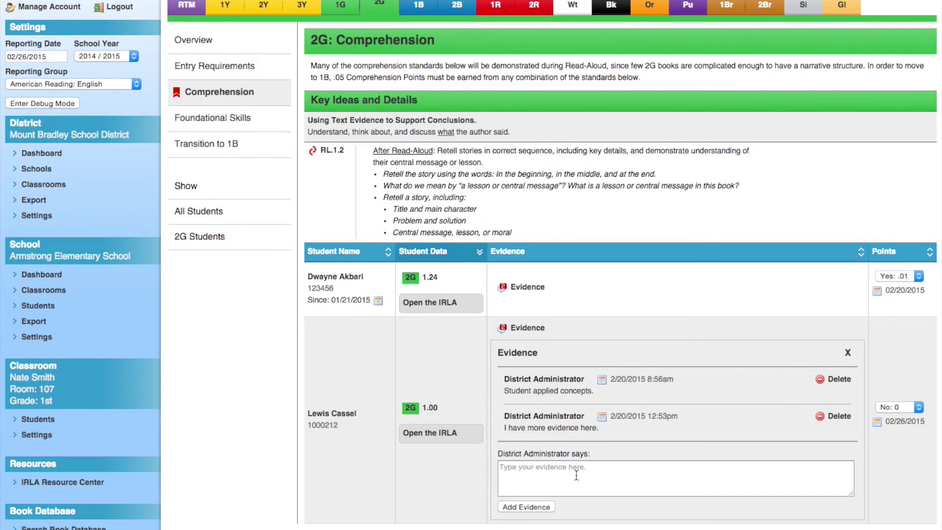
{"action": "left_click", "coordinate": [576, 476]}
{"action": "type", "text": "Here is some ec"}
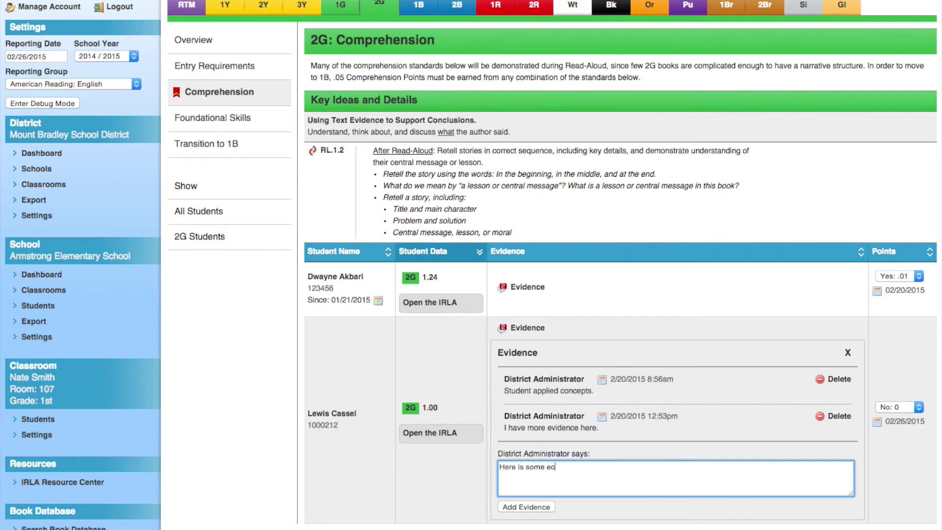
{"action": "type", "text": "idence."}
{"action": "left_click", "coordinate": [522, 505]}
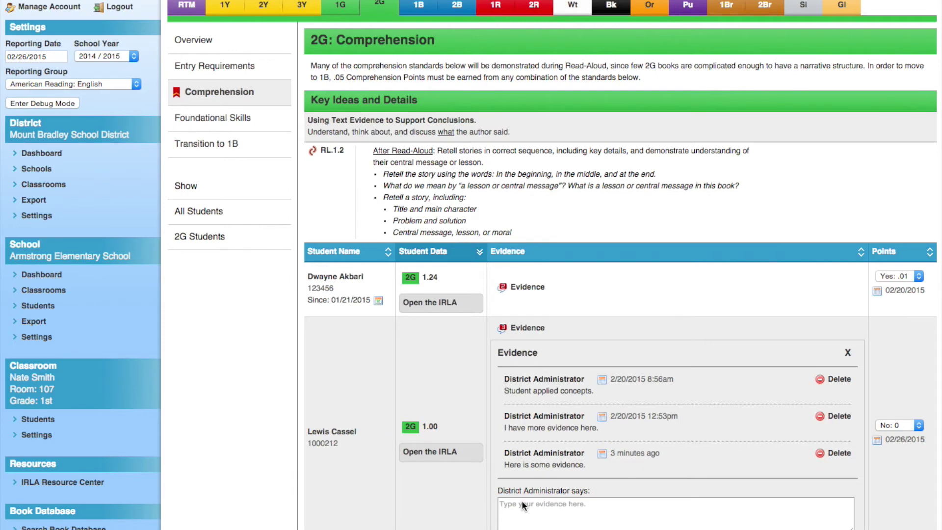
Award the second 2G student Yes: .01 points for RL.1.2 and collapse their evidence
{"action": "left_click", "coordinate": [905, 425]}
{"action": "left_click", "coordinate": [895, 434]}
{"action": "left_click", "coordinate": [524, 328]}
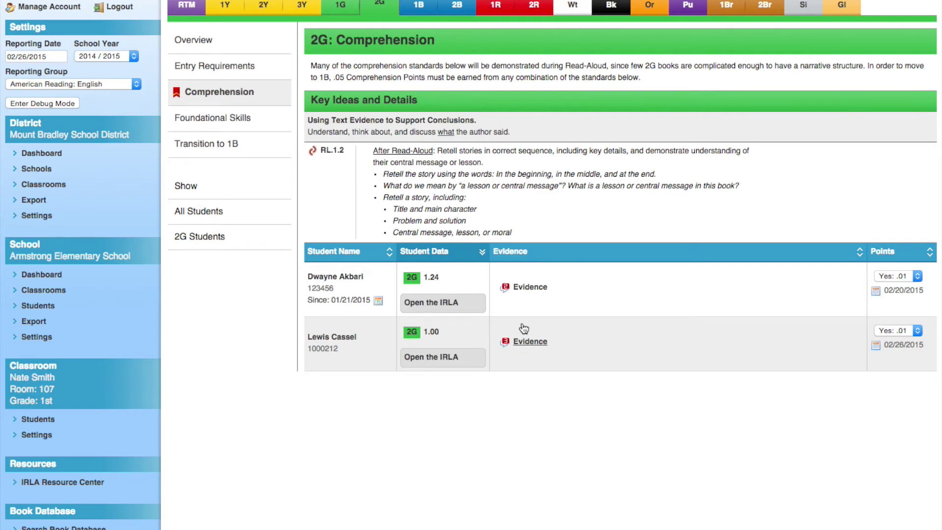
Delete the first 2G student's second evidence entry, 'Yet another piece of evidence.', and collapse the panel
{"action": "left_click", "coordinate": [524, 287]}
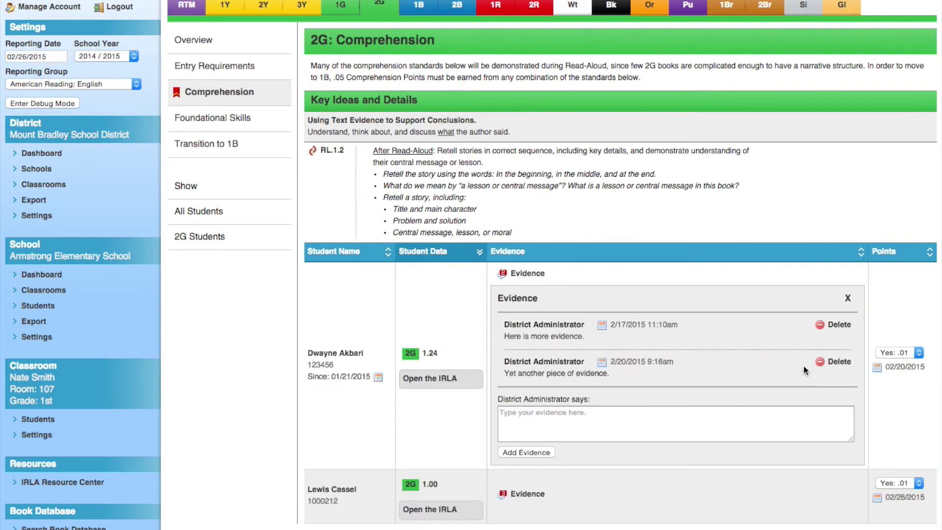
{"action": "left_click", "coordinate": [839, 363]}
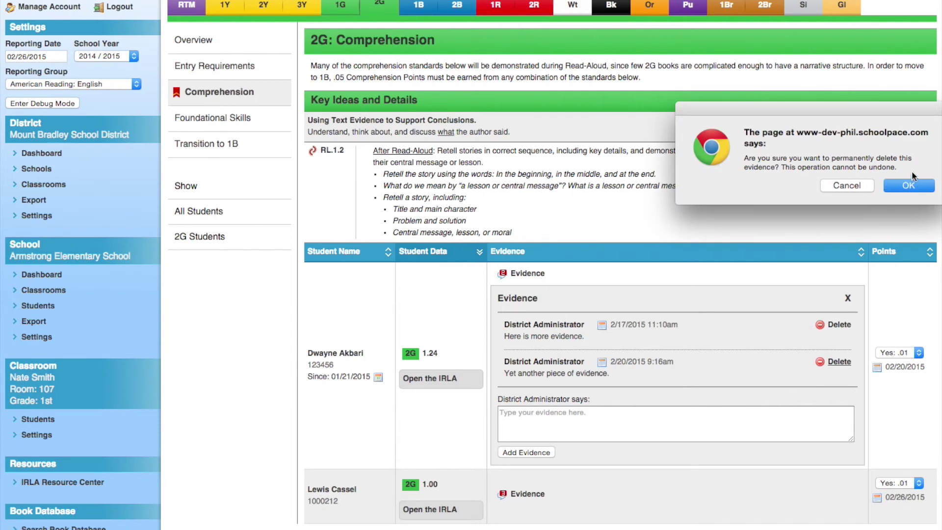
{"action": "left_click", "coordinate": [904, 189]}
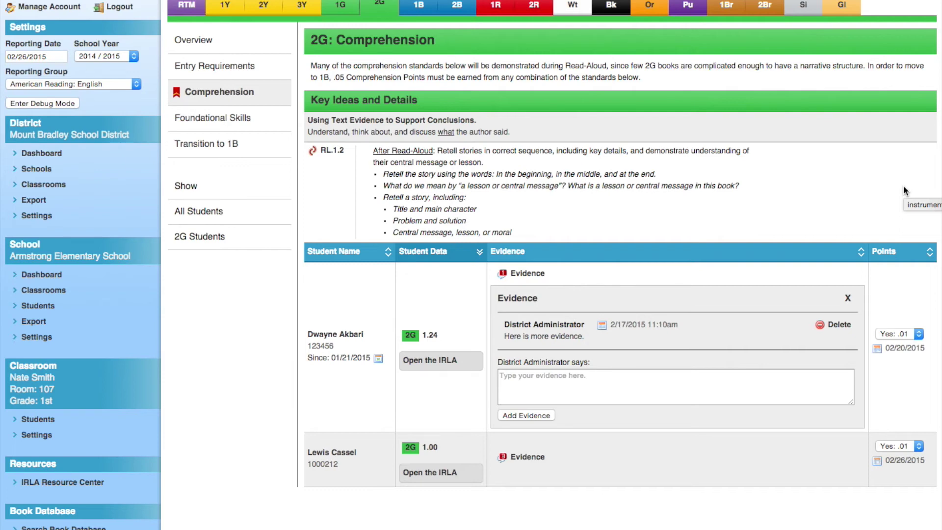
{"action": "left_click", "coordinate": [521, 277]}
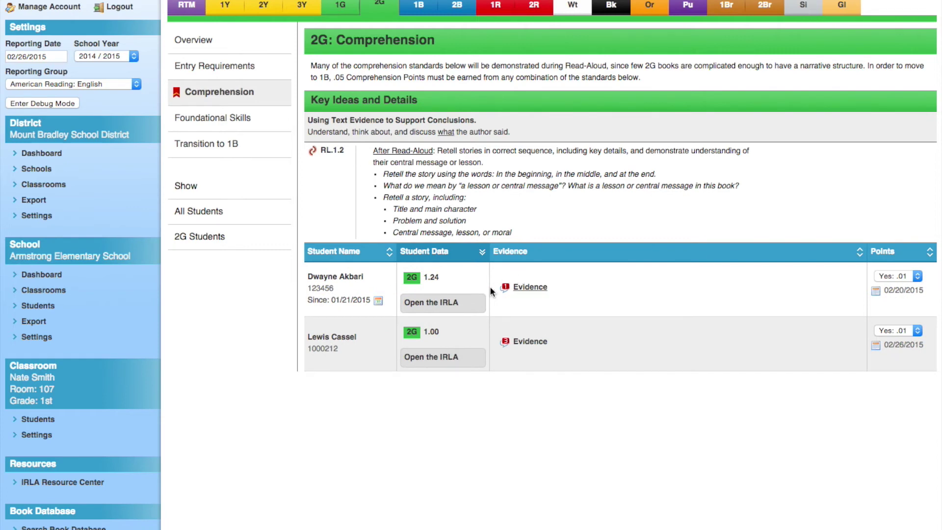
{"action": "left_click", "coordinate": [437, 303]}
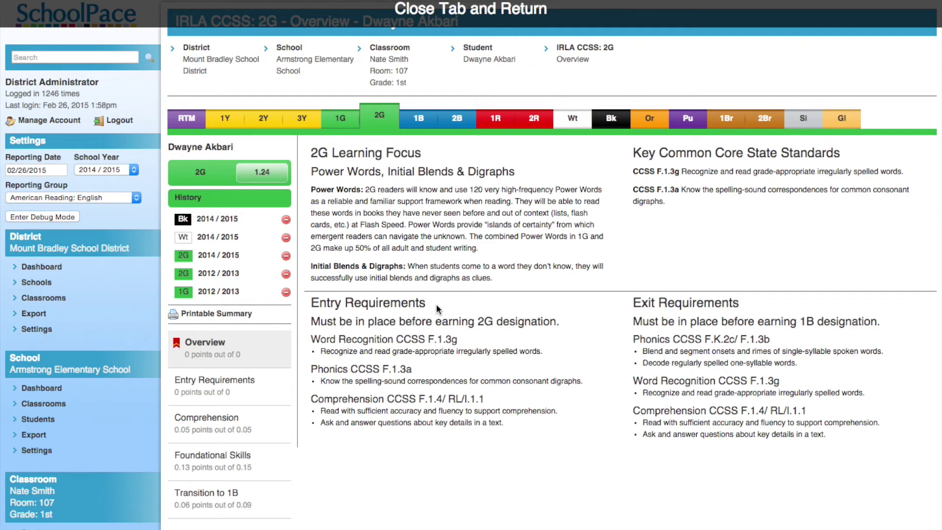
{"action": "left_click", "coordinate": [470, 14]}
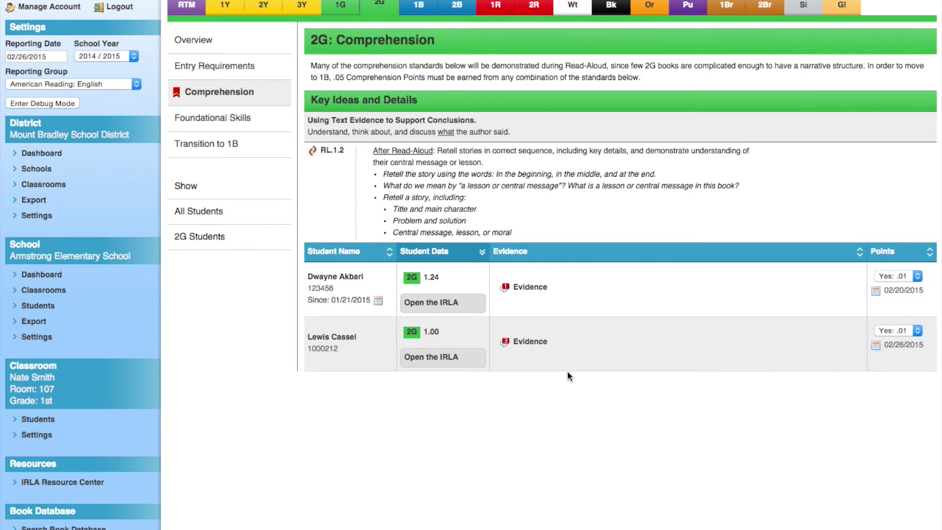
Open 1G Comprehension RL.K.2 entry filtered to 1G students, then return to the Room 107 student list
{"action": "scroll", "coordinate": [563, 354], "scroll_direction": "up", "scroll_amount": 3}
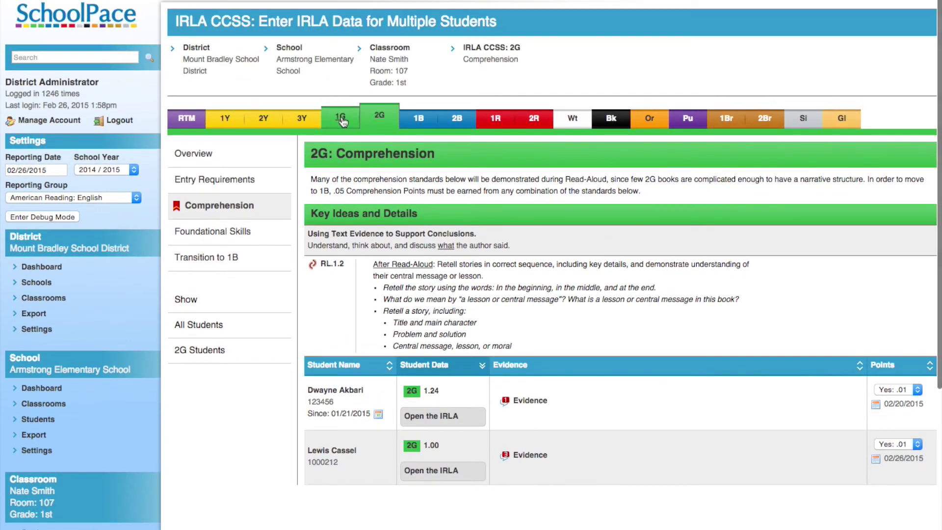
{"action": "left_click", "coordinate": [342, 122]}
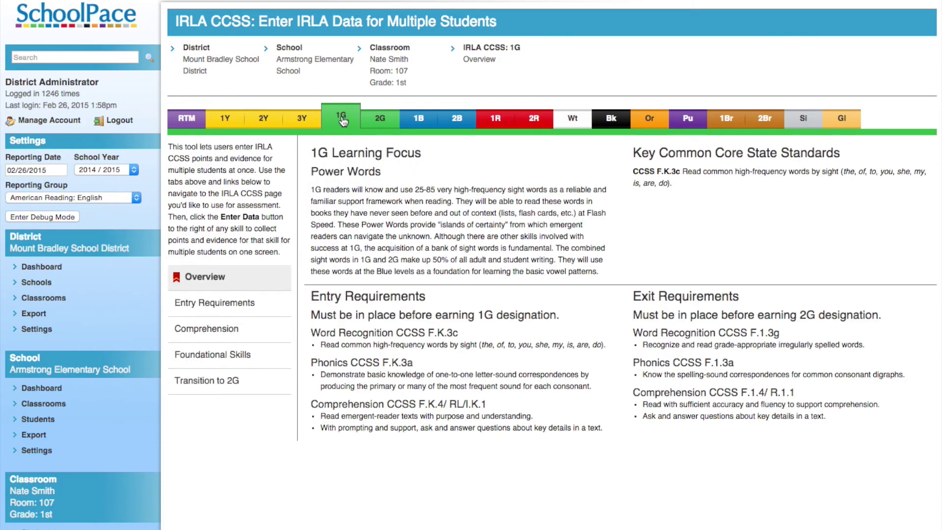
{"action": "left_click", "coordinate": [219, 333]}
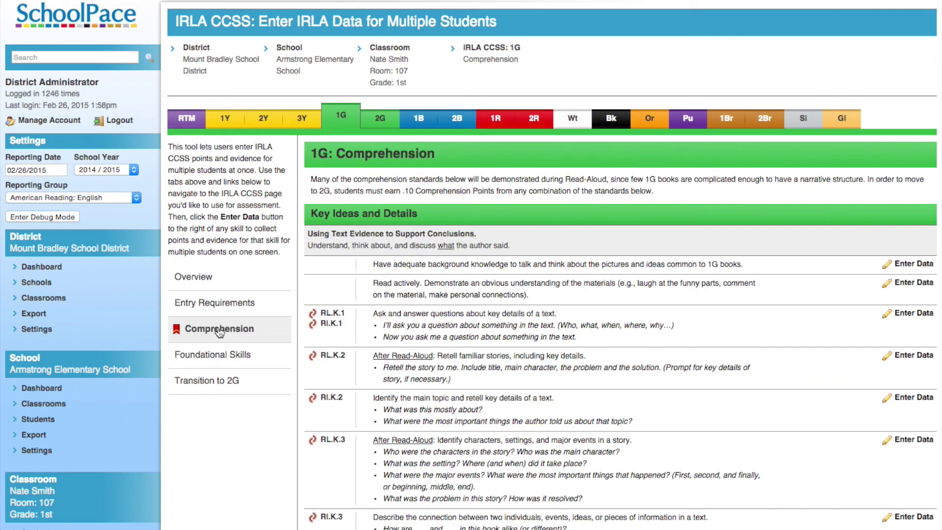
{"action": "left_click", "coordinate": [904, 356]}
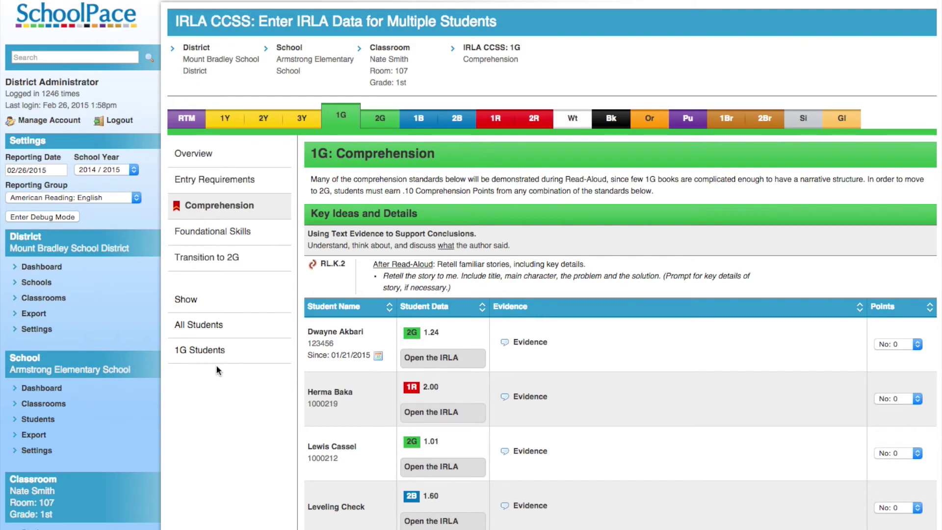
{"action": "left_click", "coordinate": [203, 352]}
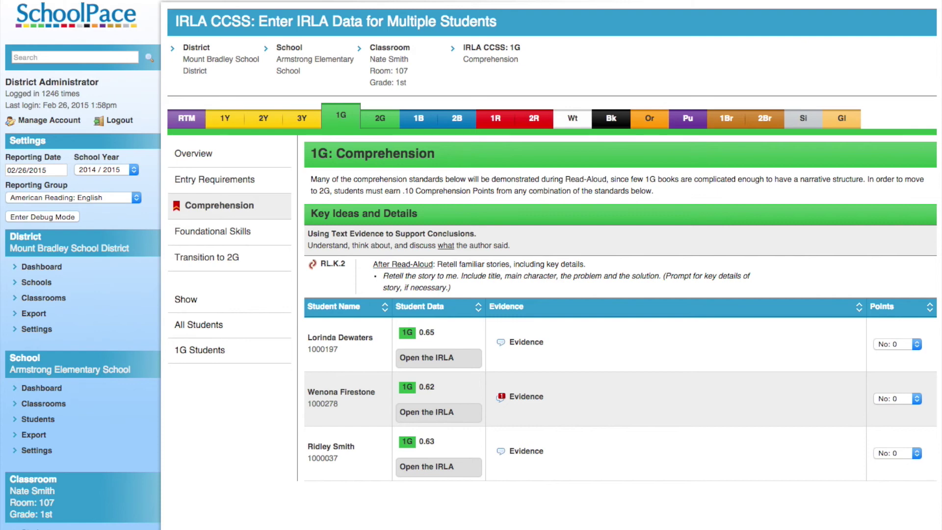
{"action": "scroll", "coordinate": [602, 374], "scroll_direction": "up", "scroll_amount": 2}
{"action": "left_click", "coordinate": [383, 49]}
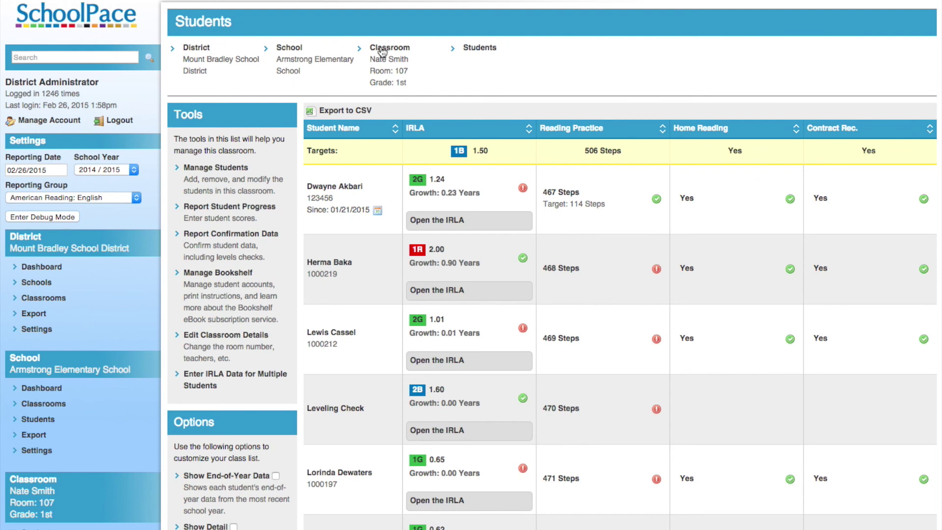
Switch the reporting group to American Reading: BIL
{"action": "left_click", "coordinate": [81, 197]}
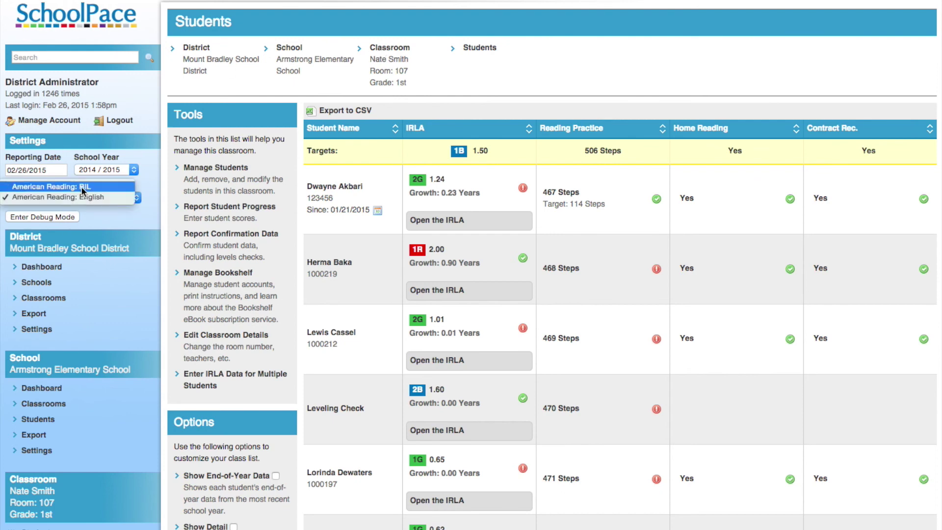
{"action": "left_click", "coordinate": [83, 187]}
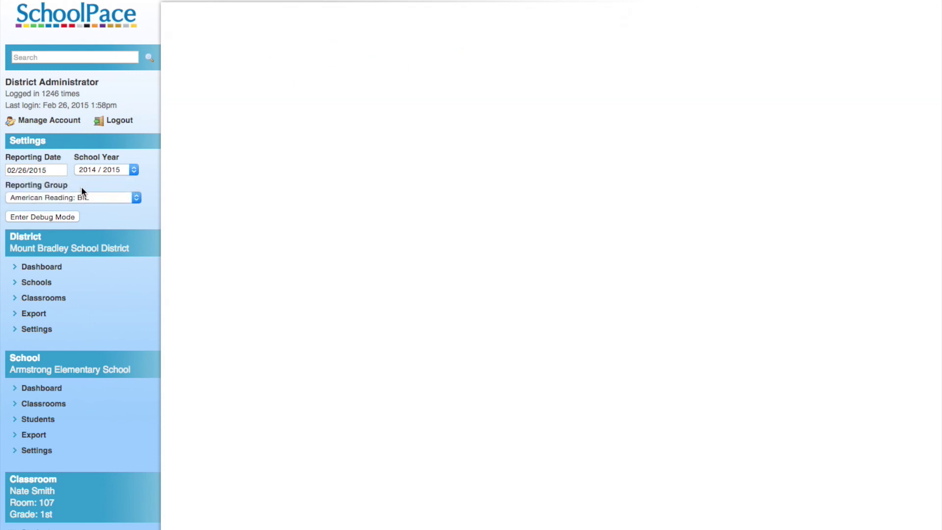